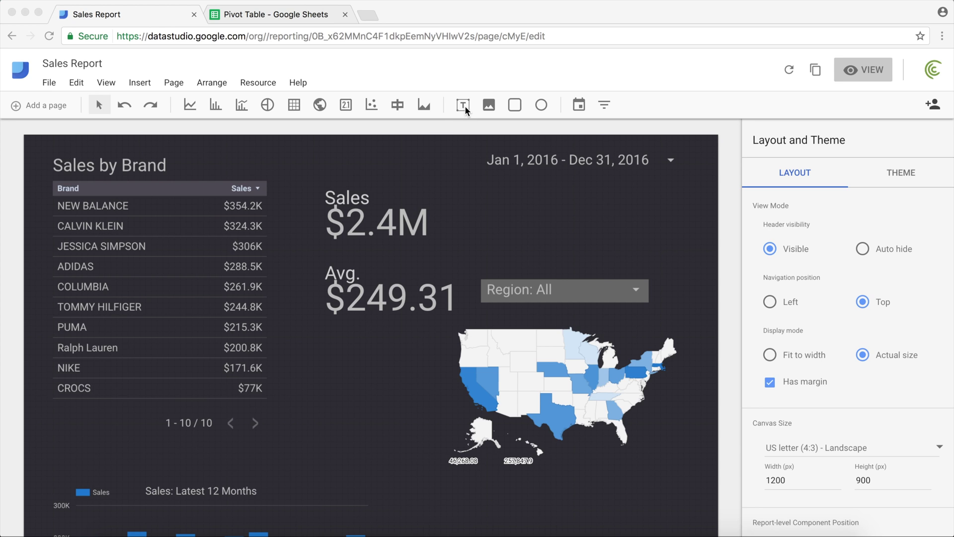
Mark out an empty image box below the Avg. scorecard, then deselect it.
{"action": "left_click", "coordinate": [482, 80]}
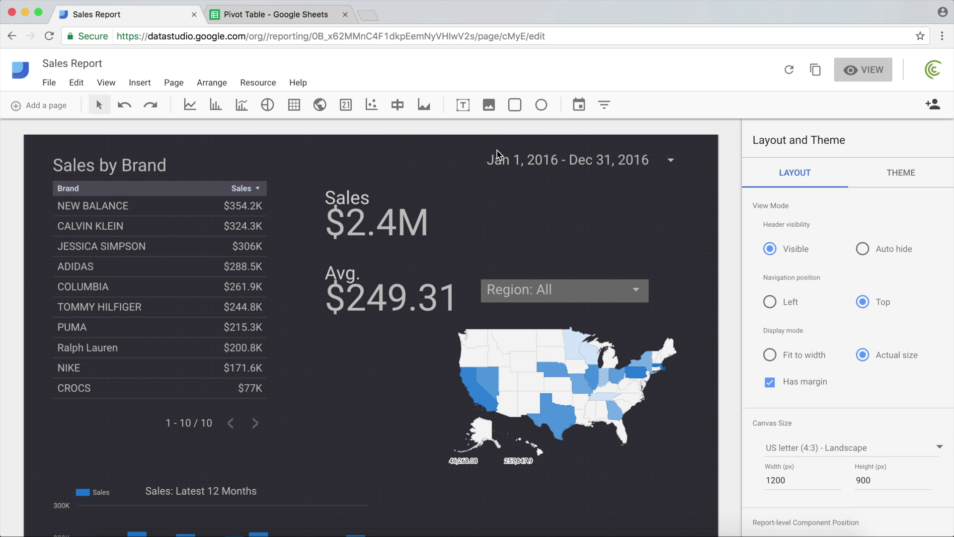
{"action": "left_click", "coordinate": [490, 106]}
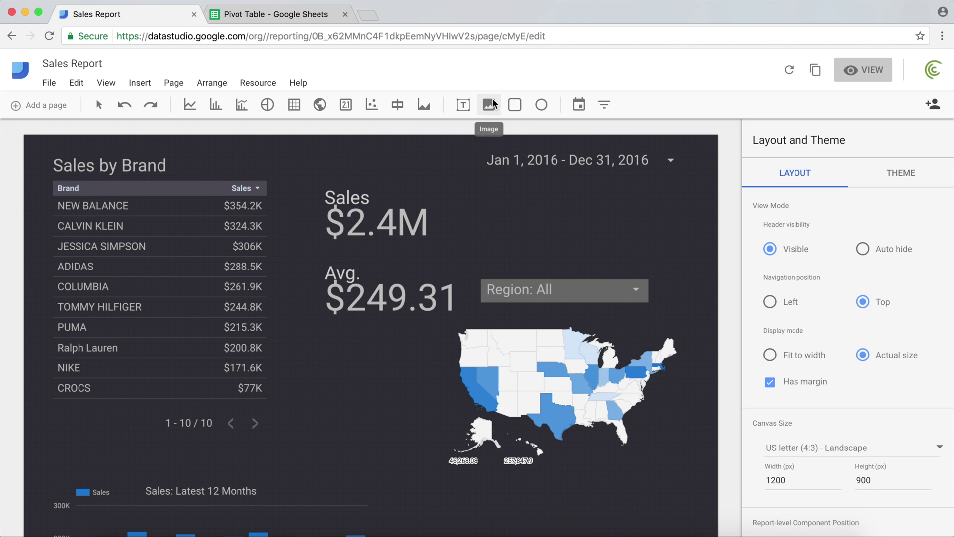
{"action": "left_click", "coordinate": [318, 371]}
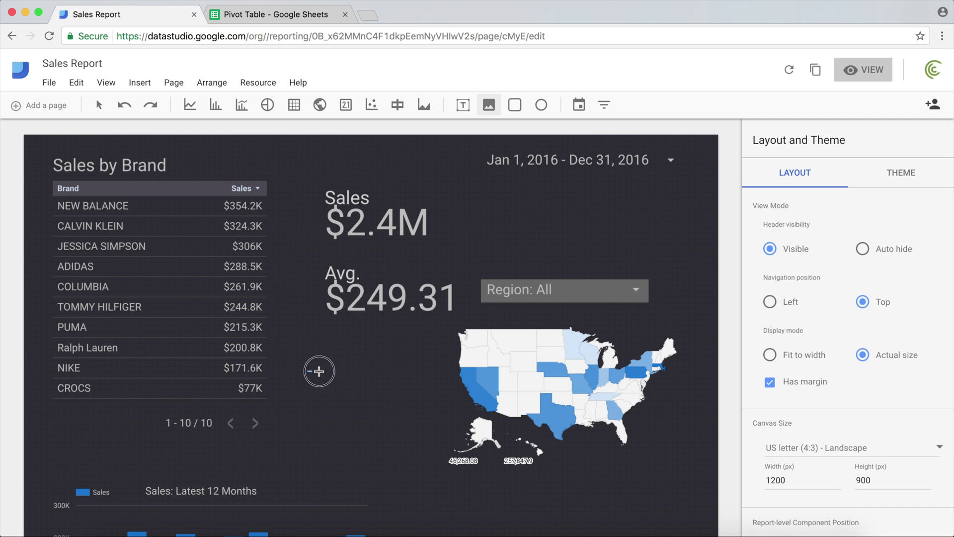
{"action": "left_click_drag", "start_coordinate": [318, 371], "coordinate": [437, 464]}
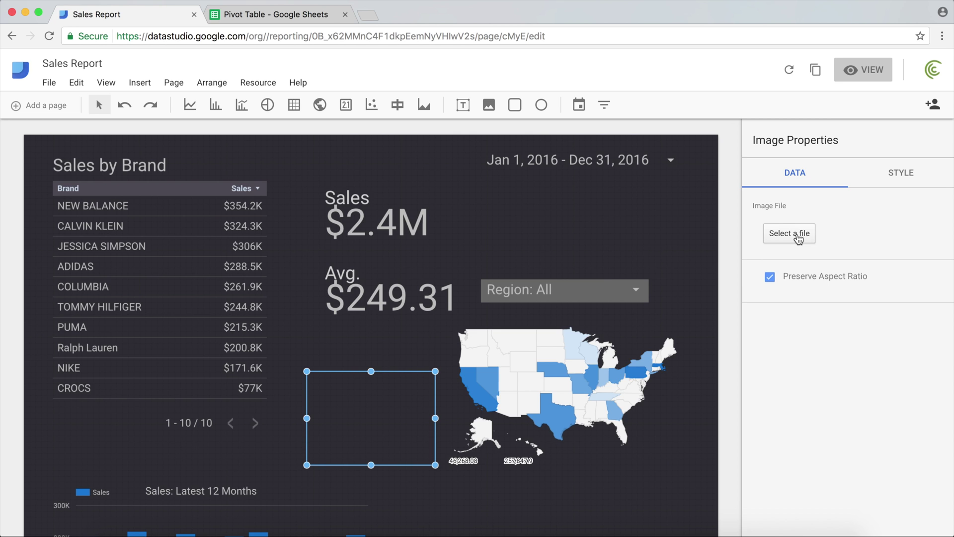
{"action": "left_click", "coordinate": [431, 359]}
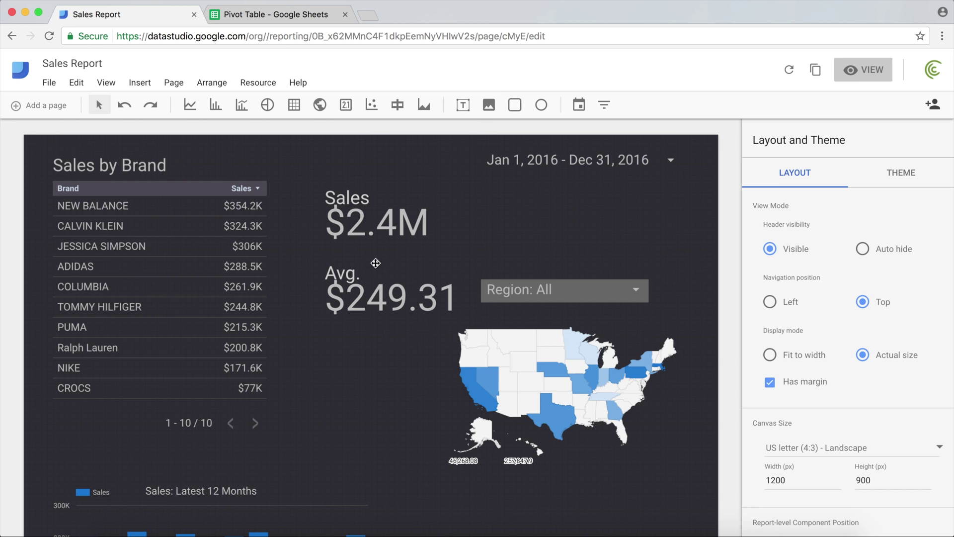
Draw a rectangle enclosing the Sales and Avg. scorecards and send it to back.
{"action": "left_click", "coordinate": [514, 107]}
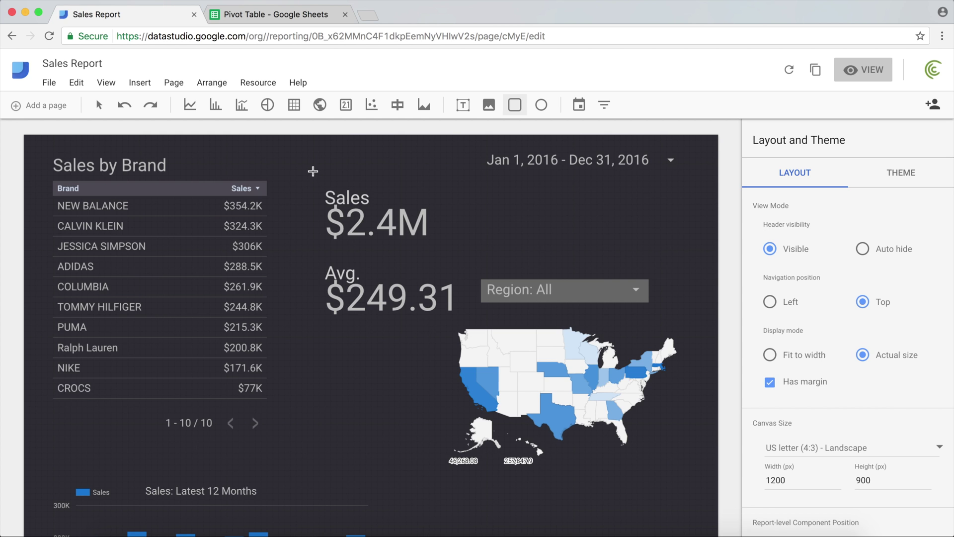
{"action": "left_click_drag", "start_coordinate": [312, 176], "coordinate": [465, 327]}
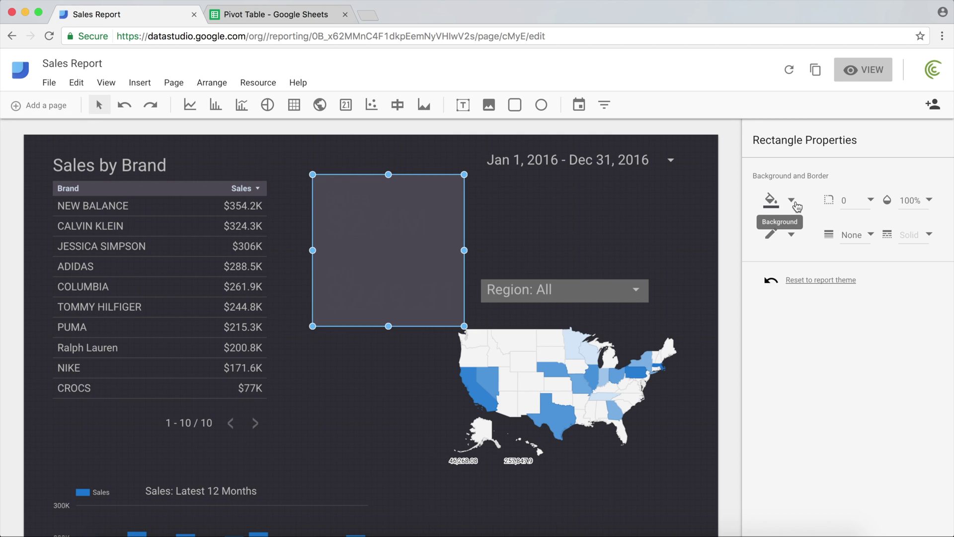
{"action": "right_click", "coordinate": [381, 222]}
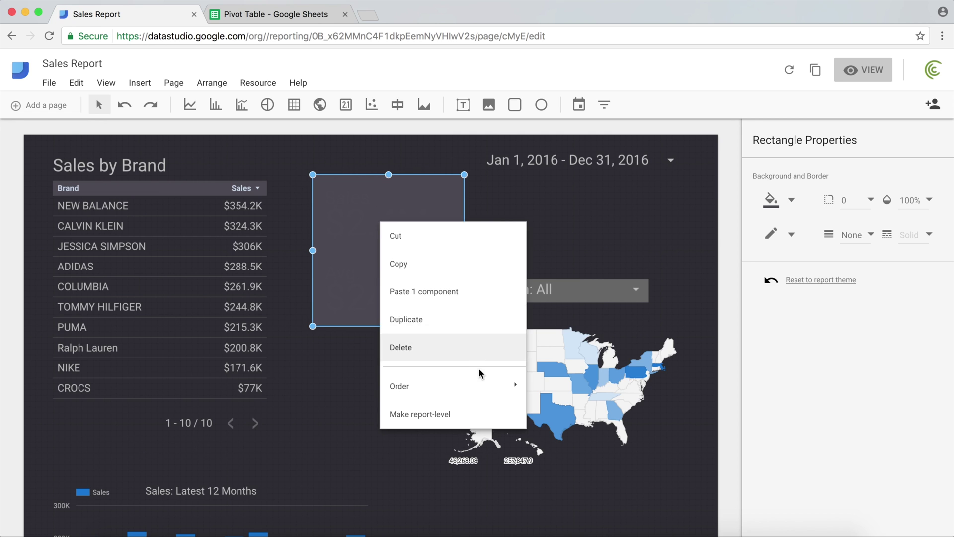
{"action": "mouse_move", "coordinate": [488, 388]}
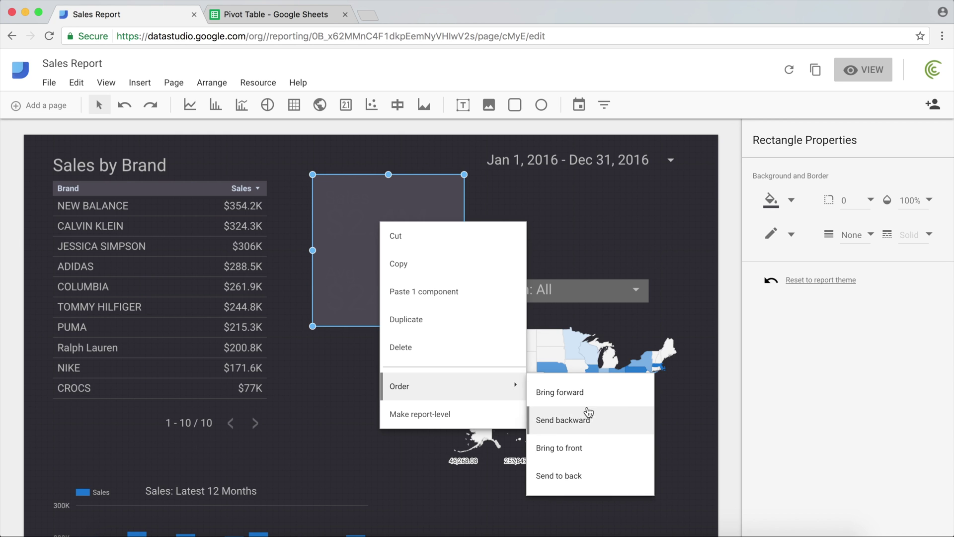
{"action": "left_click", "coordinate": [577, 475]}
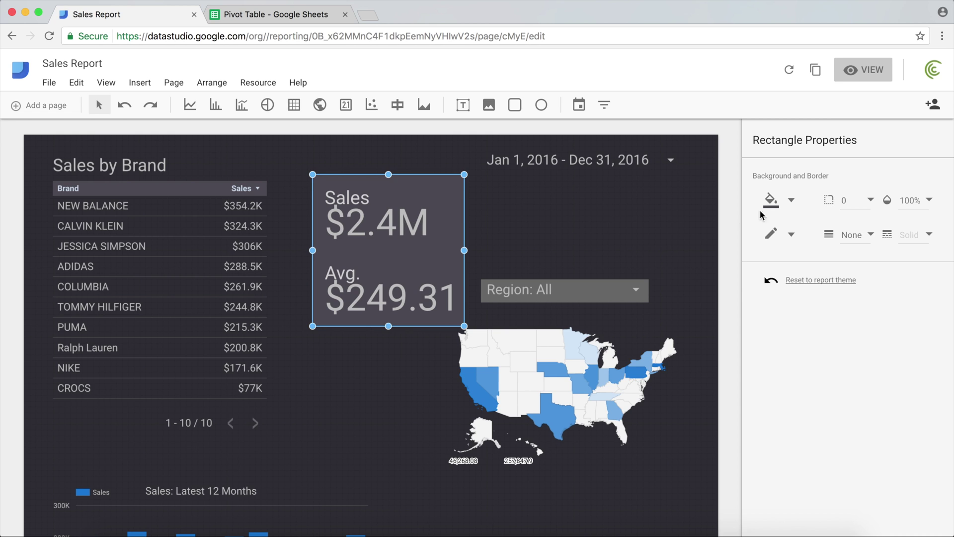
Give the rectangle a transparent fill, border weight 1 and a grey border.
{"action": "left_click", "coordinate": [790, 204]}
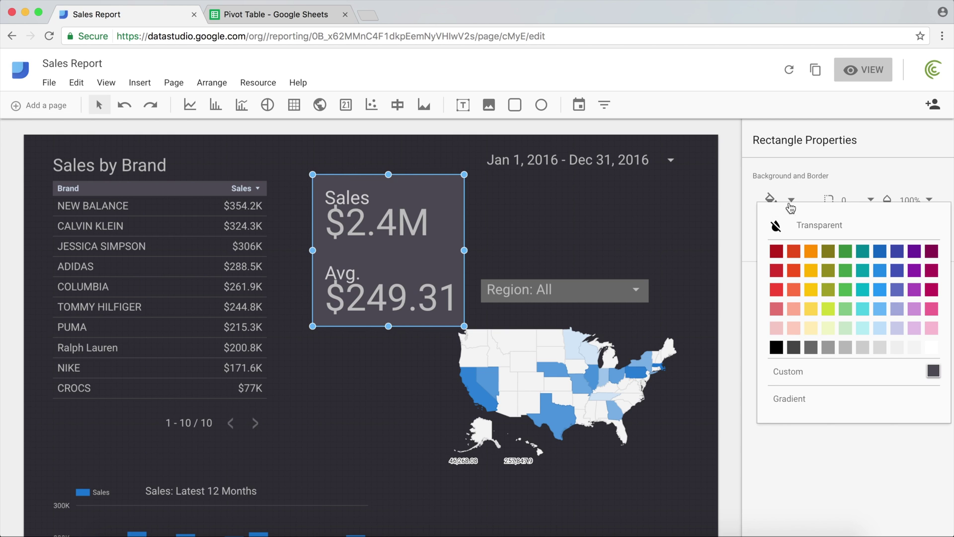
{"action": "left_click", "coordinate": [804, 229]}
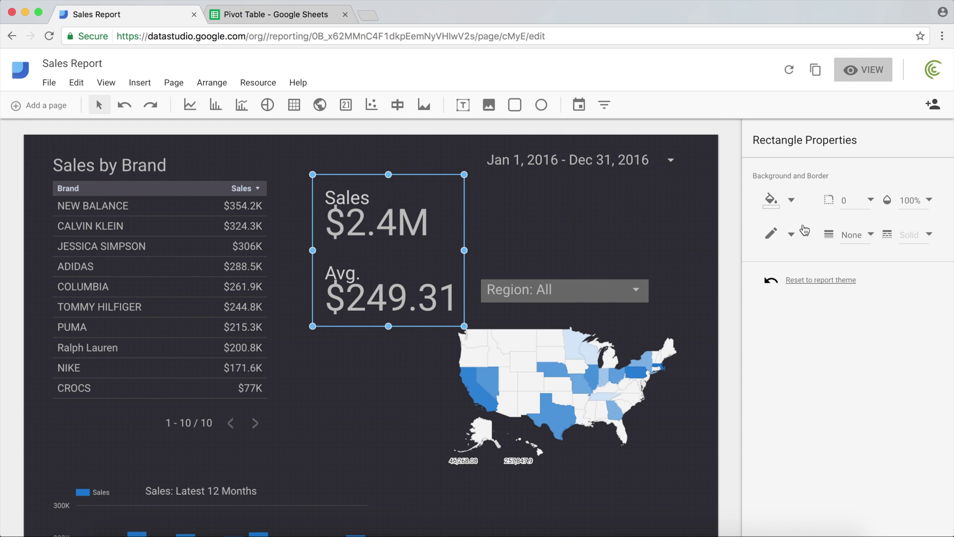
{"action": "left_click", "coordinate": [862, 236]}
{"action": "left_click", "coordinate": [852, 264]}
{"action": "left_click", "coordinate": [792, 236]}
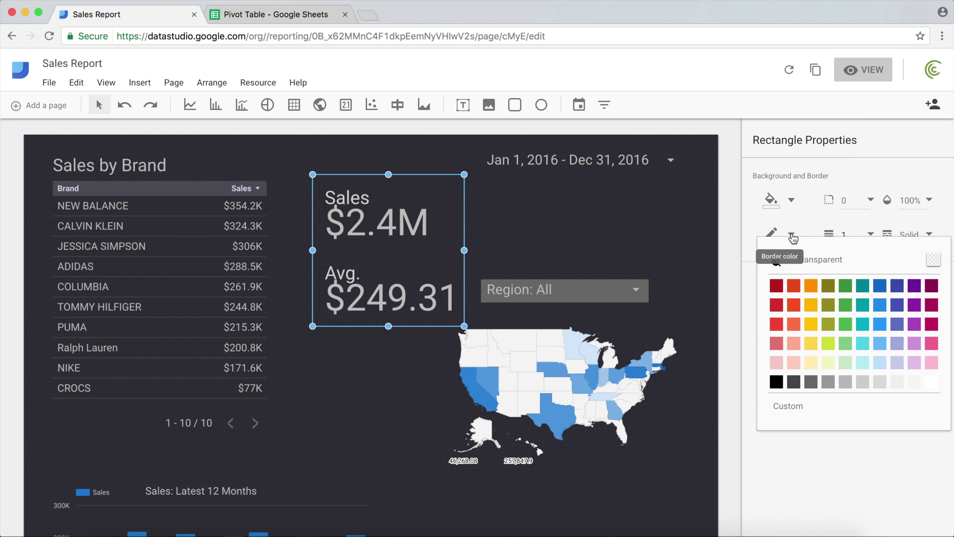
{"action": "left_click", "coordinate": [828, 382]}
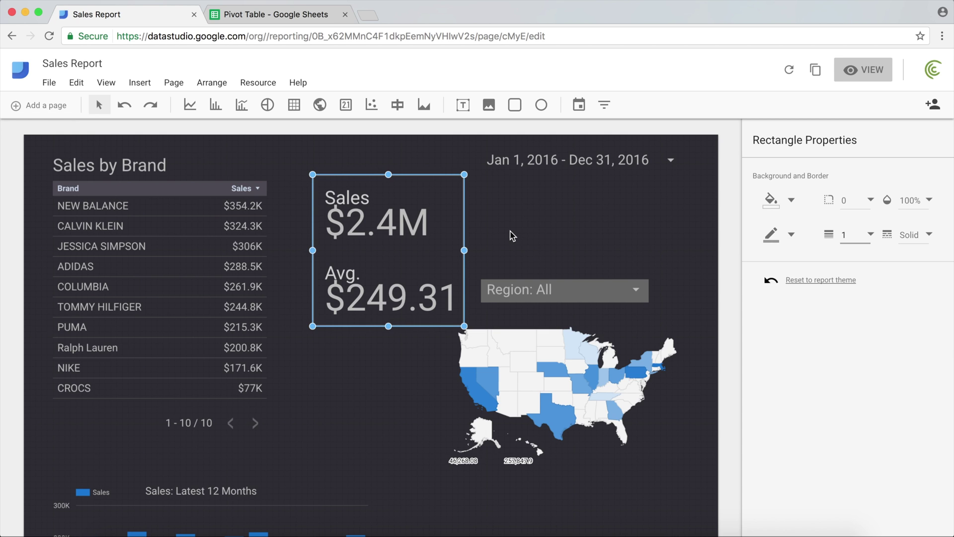
{"action": "left_click", "coordinate": [501, 216]}
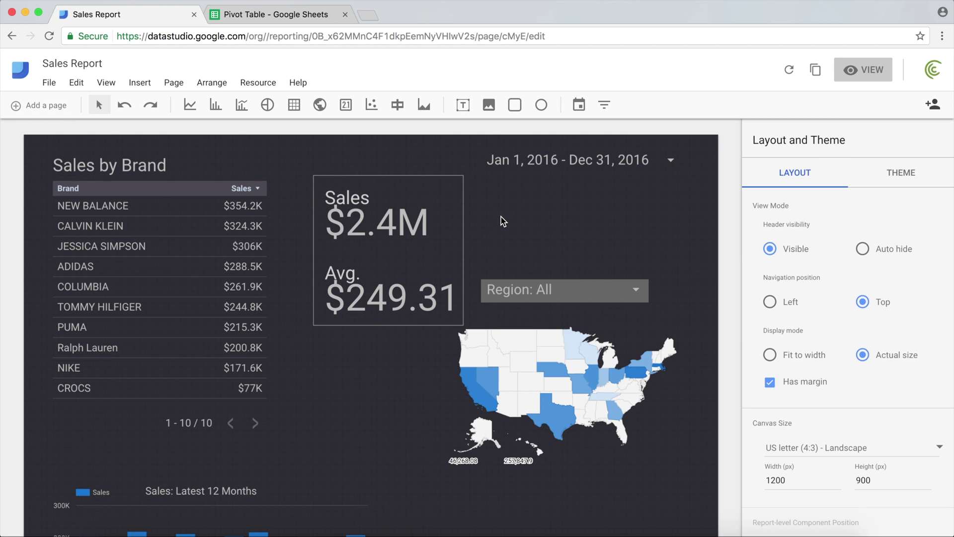
Reselect the rectangle and change its border to a darker grey.
{"action": "left_click", "coordinate": [462, 200]}
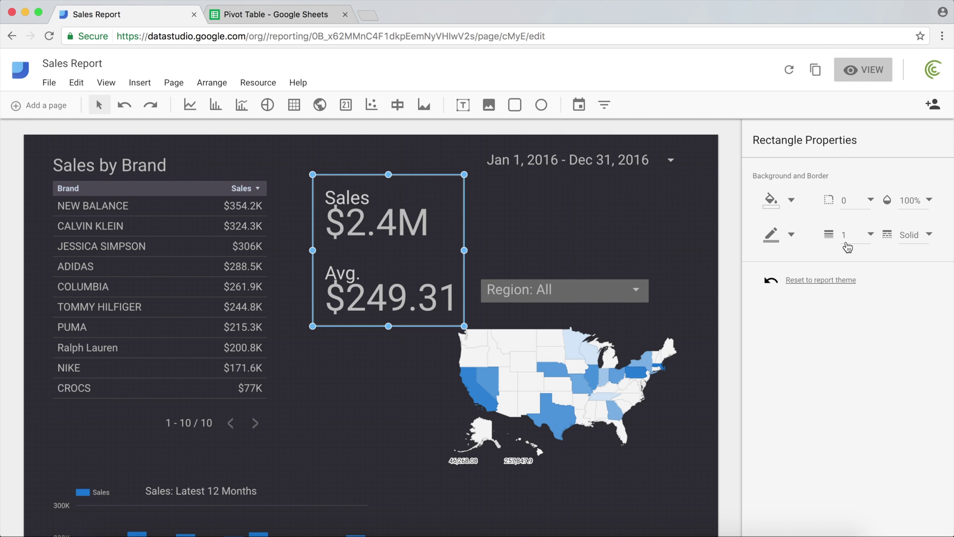
{"action": "left_click", "coordinate": [470, 210]}
{"action": "left_click", "coordinate": [462, 211]}
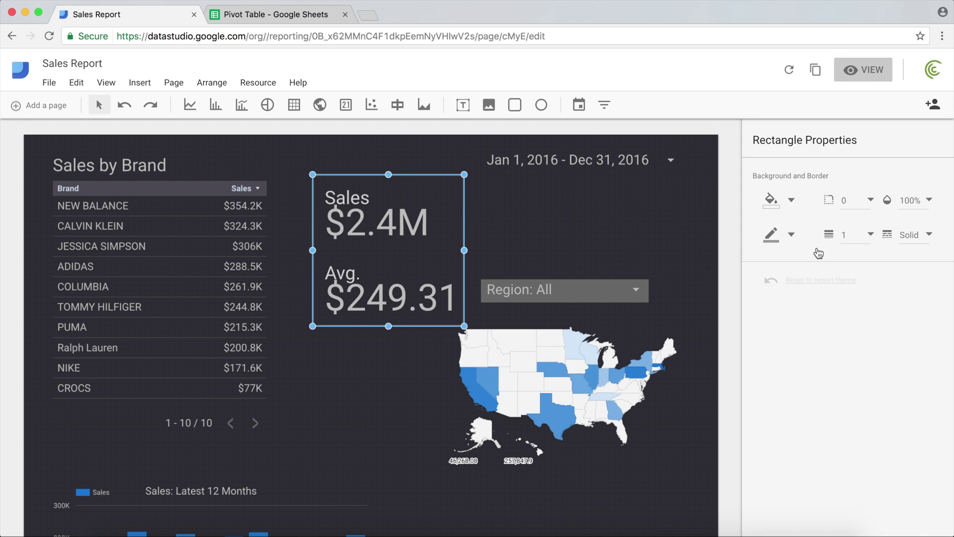
{"action": "left_click", "coordinate": [792, 240]}
{"action": "left_click", "coordinate": [814, 388]}
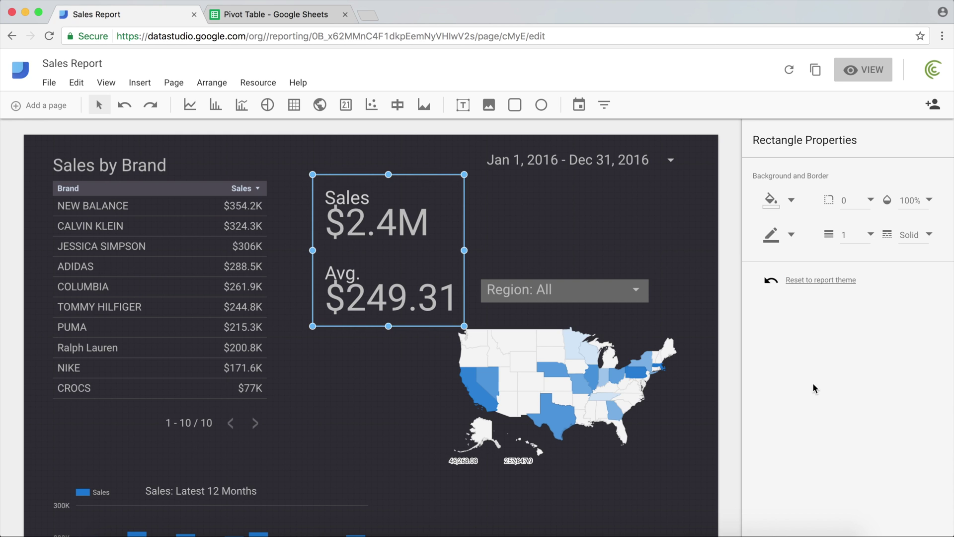
{"action": "left_click", "coordinate": [559, 247]}
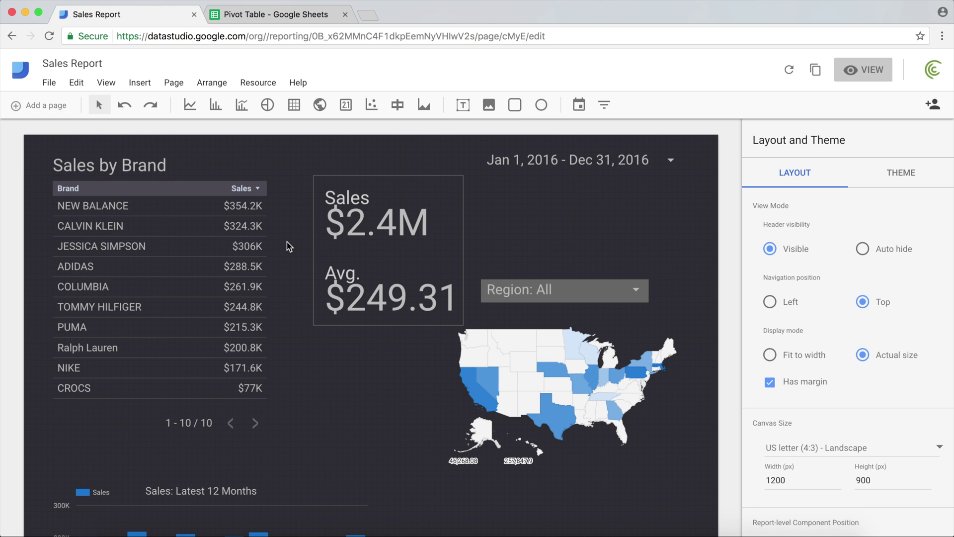
Scroll through the Sales Report, preview it in view mode, then return to edit mode.
{"action": "scroll", "coordinate": [288, 242], "scroll_direction": "down", "scroll_amount": 1}
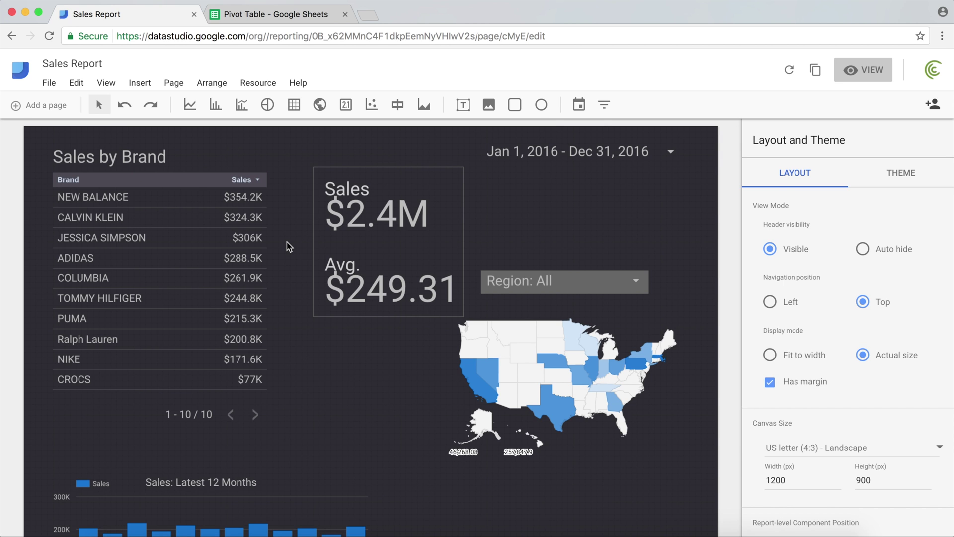
{"action": "scroll", "coordinate": [287, 246], "scroll_direction": "down", "scroll_amount": 4}
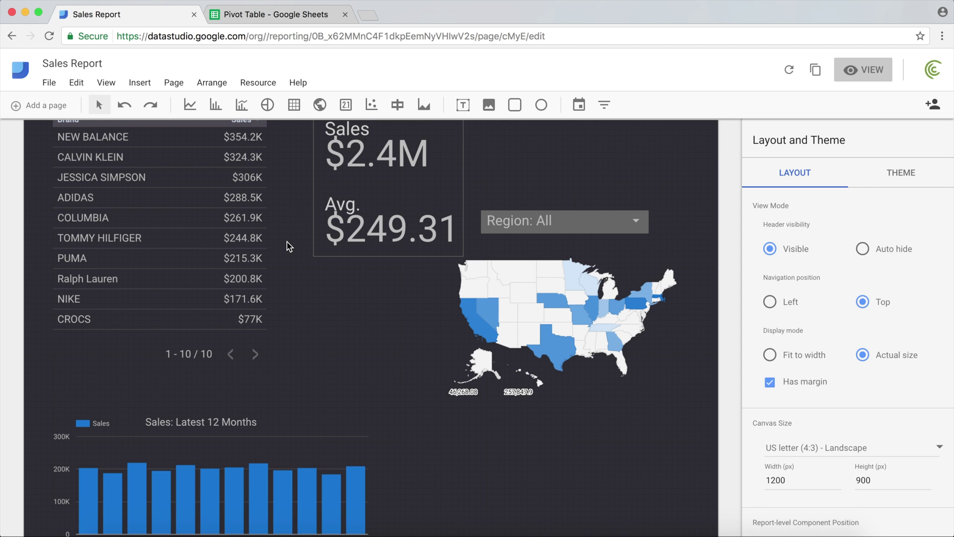
{"action": "scroll", "coordinate": [288, 246], "scroll_direction": "up", "scroll_amount": 5}
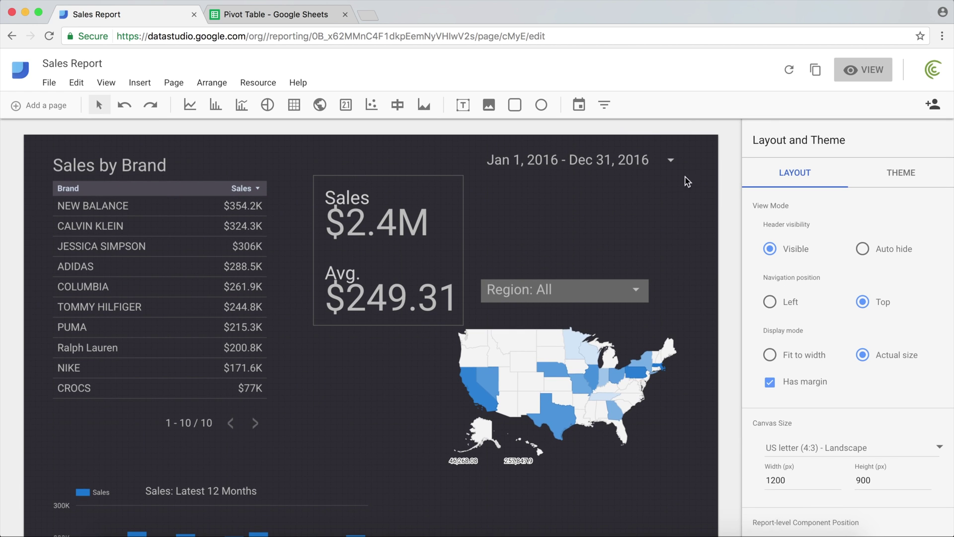
{"action": "left_click", "coordinate": [847, 75]}
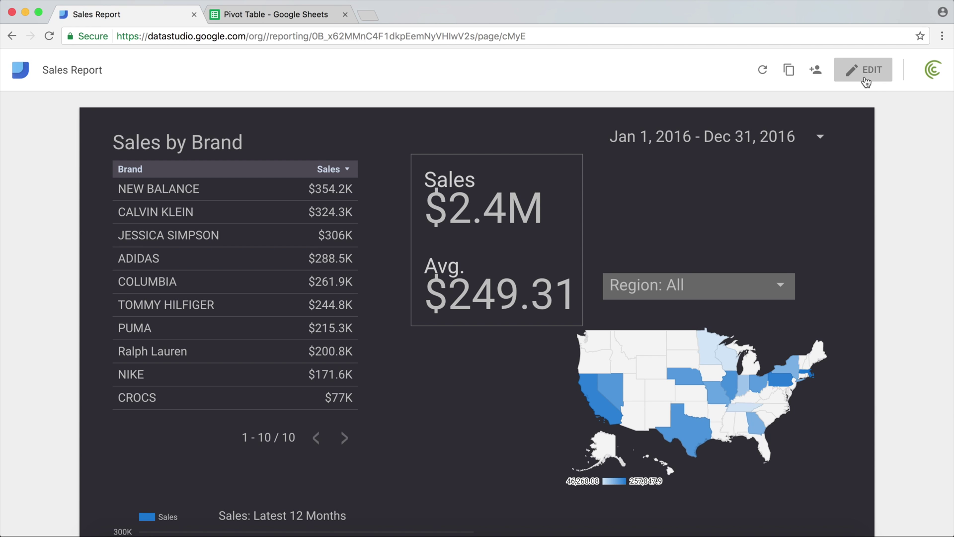
{"action": "left_click", "coordinate": [865, 78]}
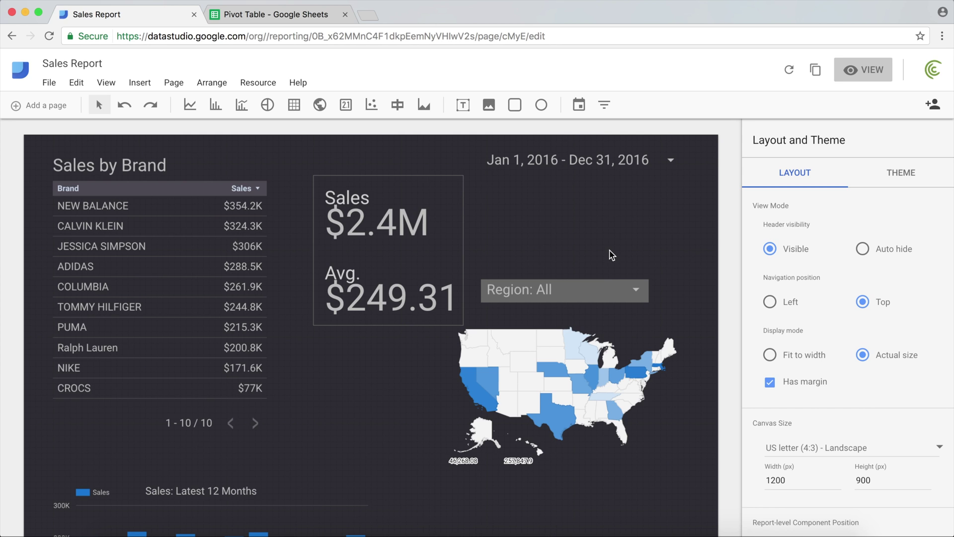
Give invited people Can view access and turn on view-only link sharing.
{"action": "left_click", "coordinate": [936, 111]}
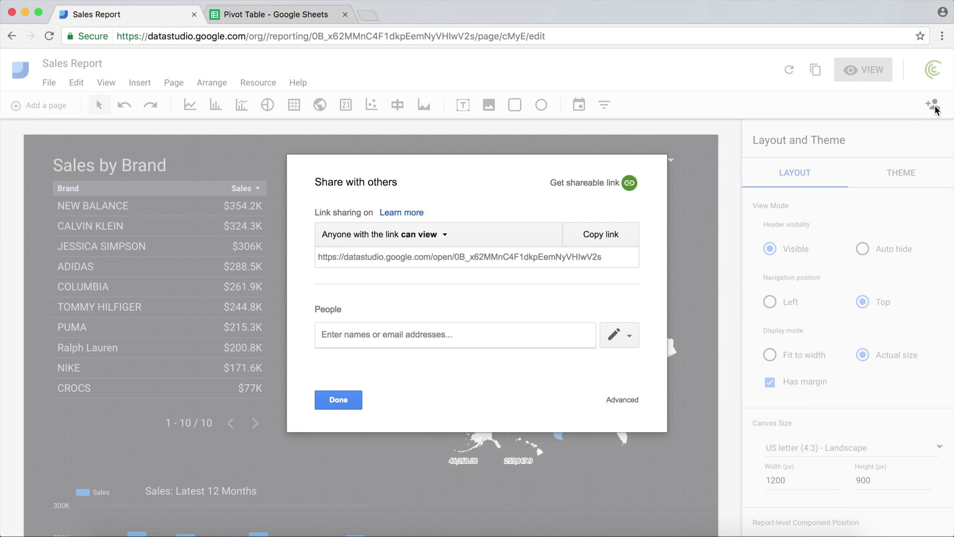
{"action": "left_click", "coordinate": [438, 242]}
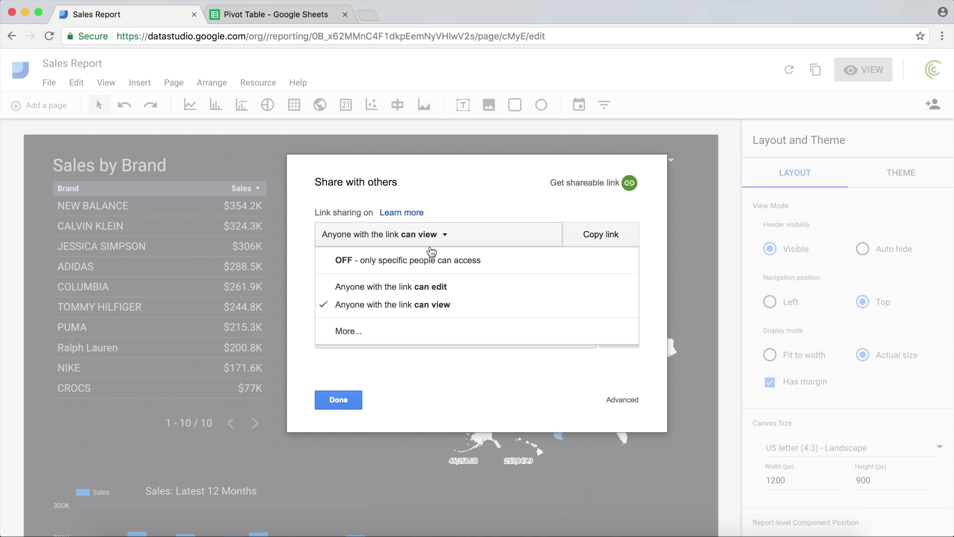
{"action": "left_click", "coordinate": [422, 256]}
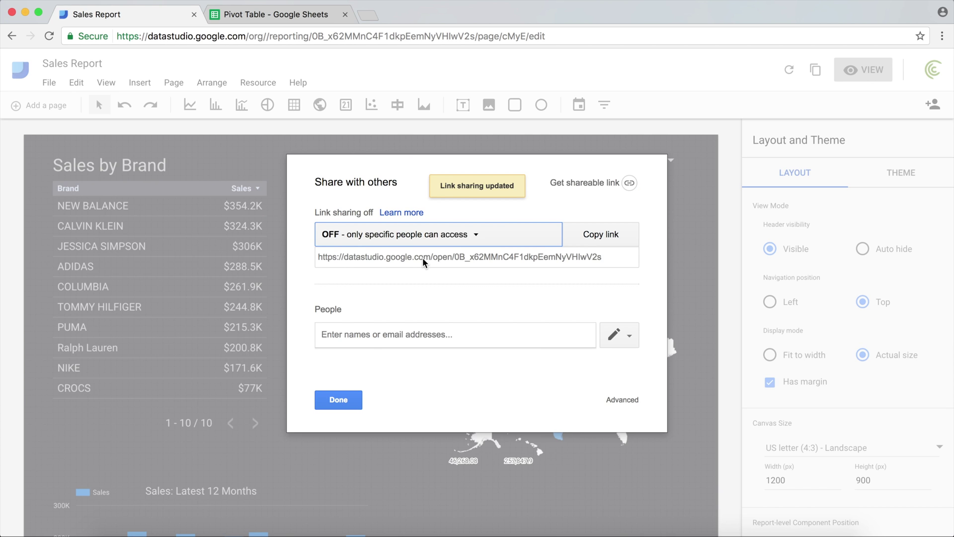
{"action": "left_click", "coordinate": [367, 343]}
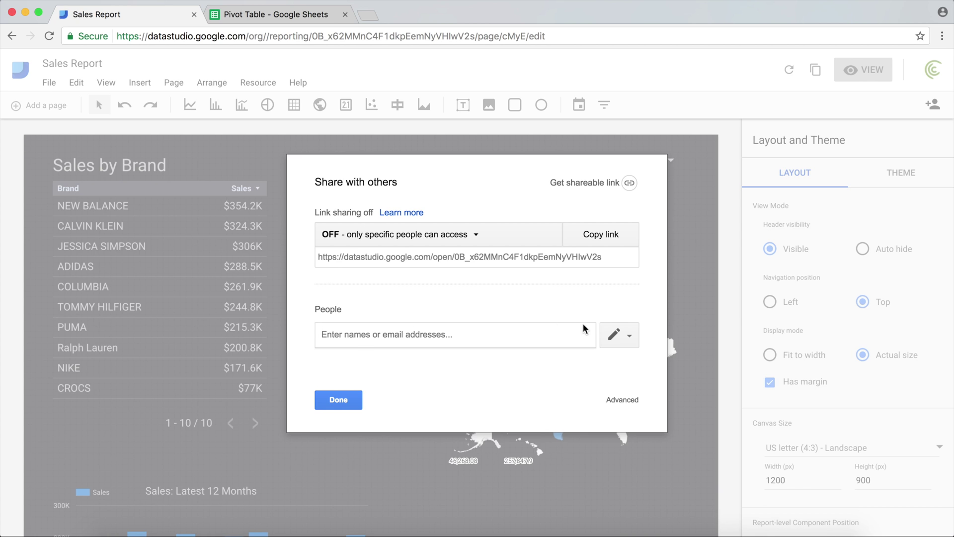
{"action": "left_click", "coordinate": [631, 334]}
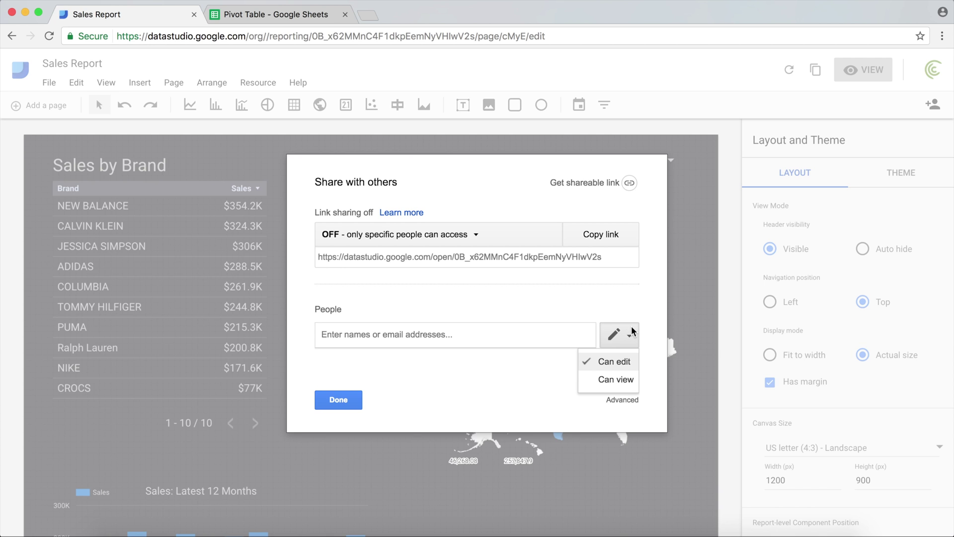
{"action": "left_click", "coordinate": [616, 380]}
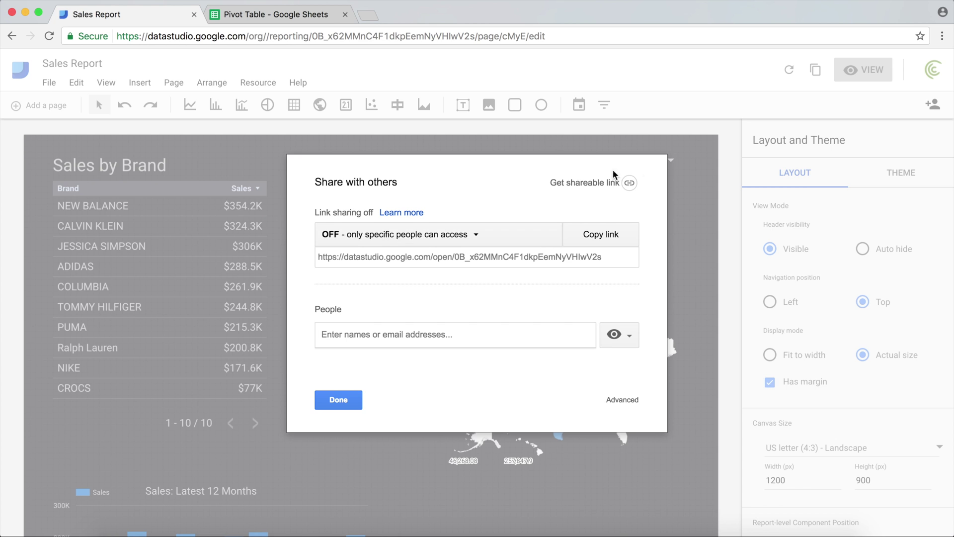
{"action": "left_click", "coordinate": [630, 184]}
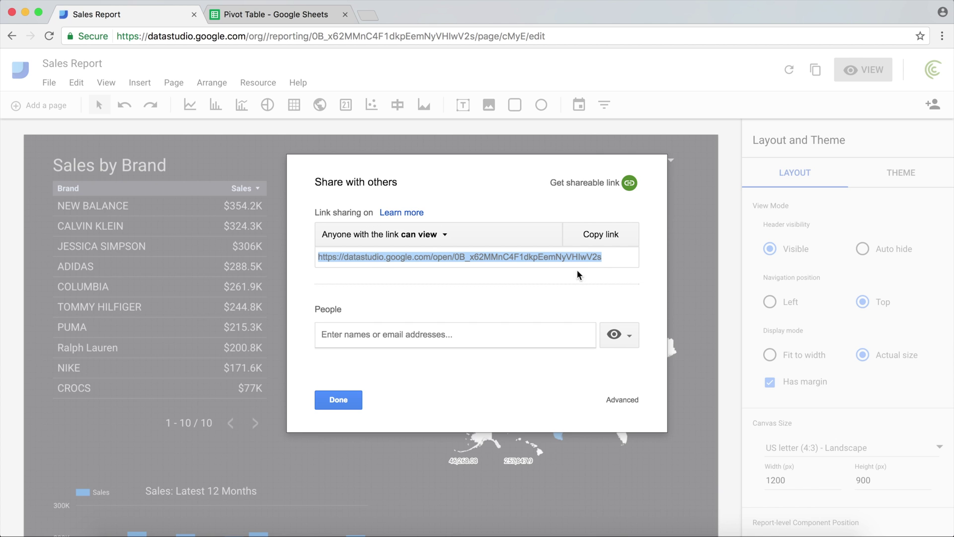
Copy the report link, restrict access to specific people only, and close sharing.
{"action": "left_click", "coordinate": [608, 234]}
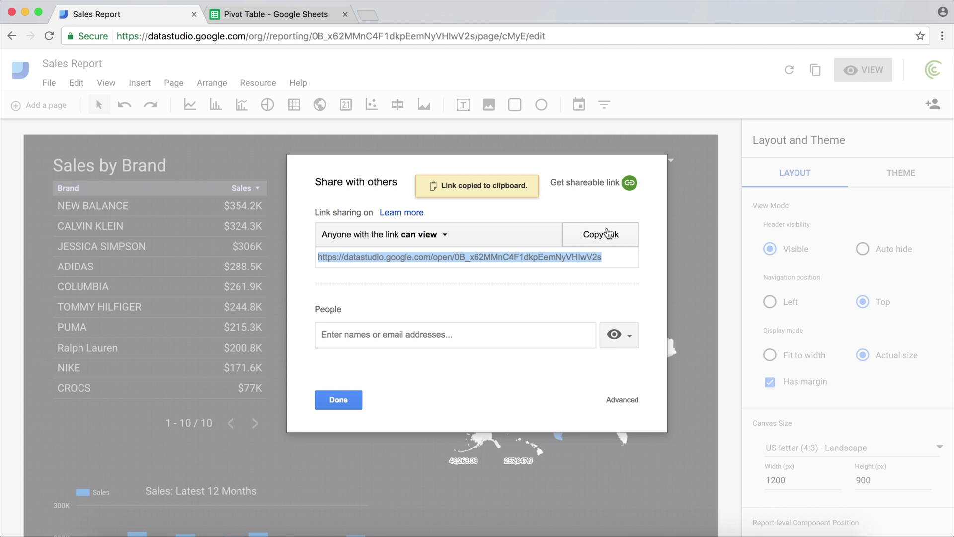
{"action": "left_click", "coordinate": [436, 240]}
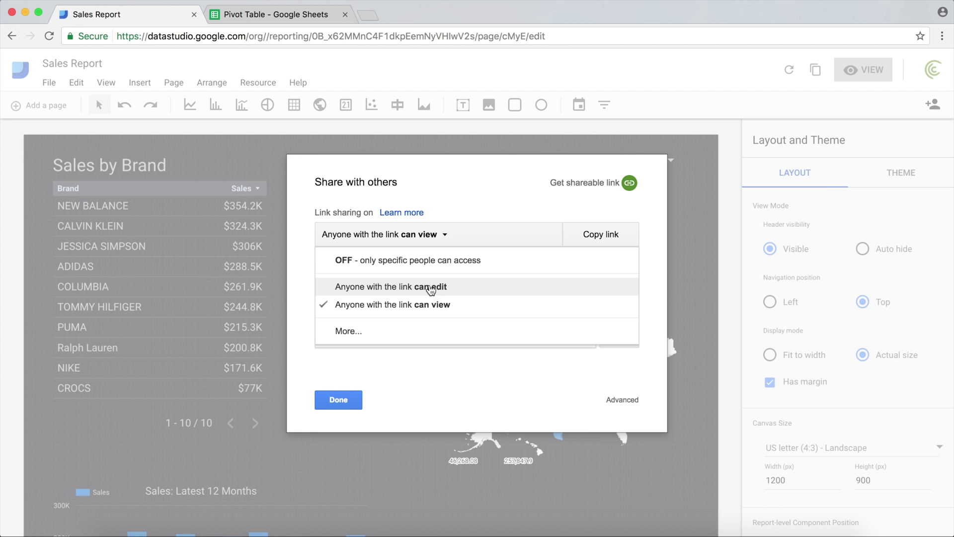
{"action": "left_click", "coordinate": [433, 267]}
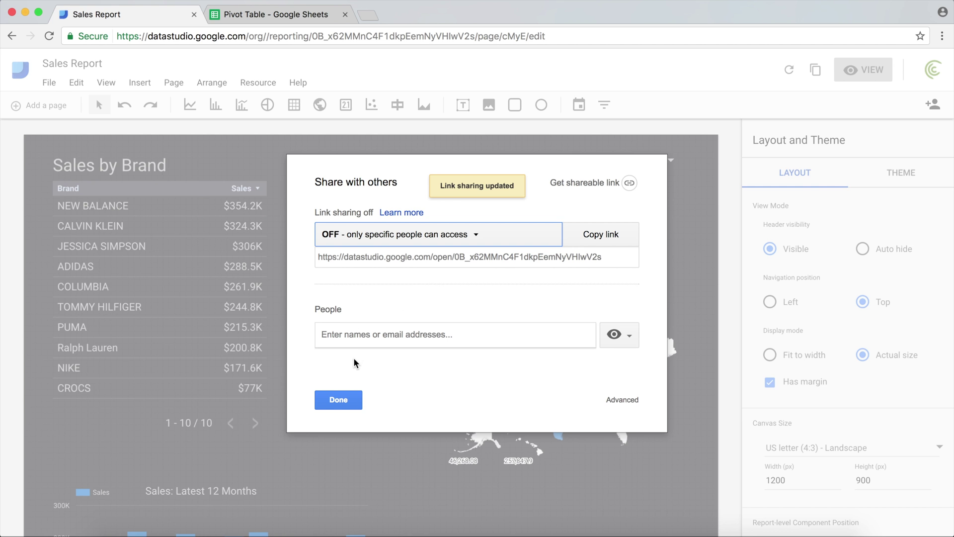
{"action": "left_click", "coordinate": [339, 401]}
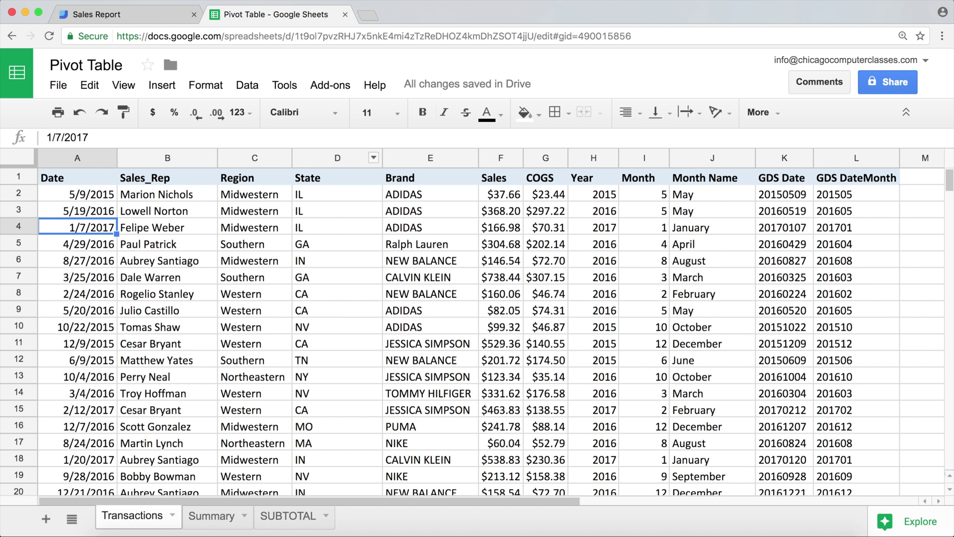
Check the Transactions data ends at row 20001, then return to the Sales Report tab.
{"action": "key", "text": "ctrl+Down"}
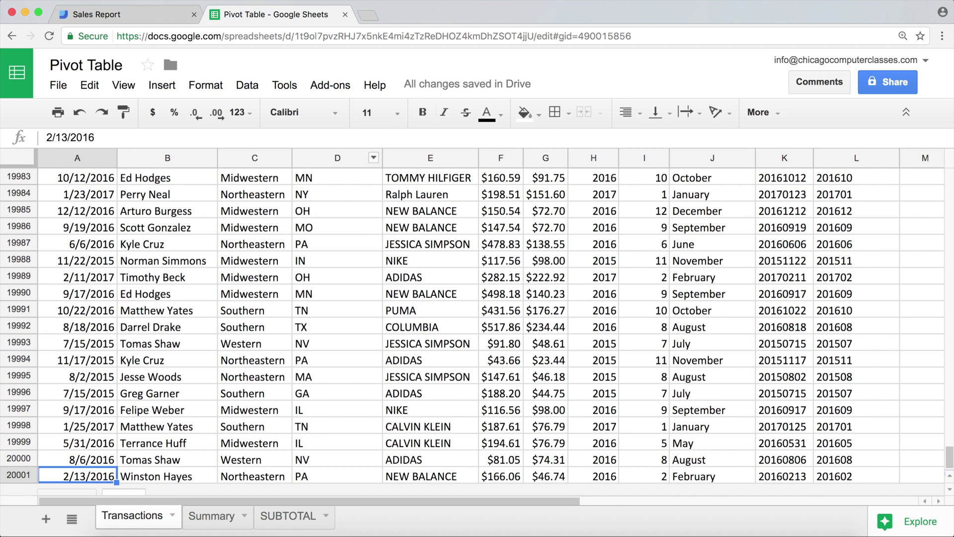
{"action": "key", "text": "ctrl+Up"}
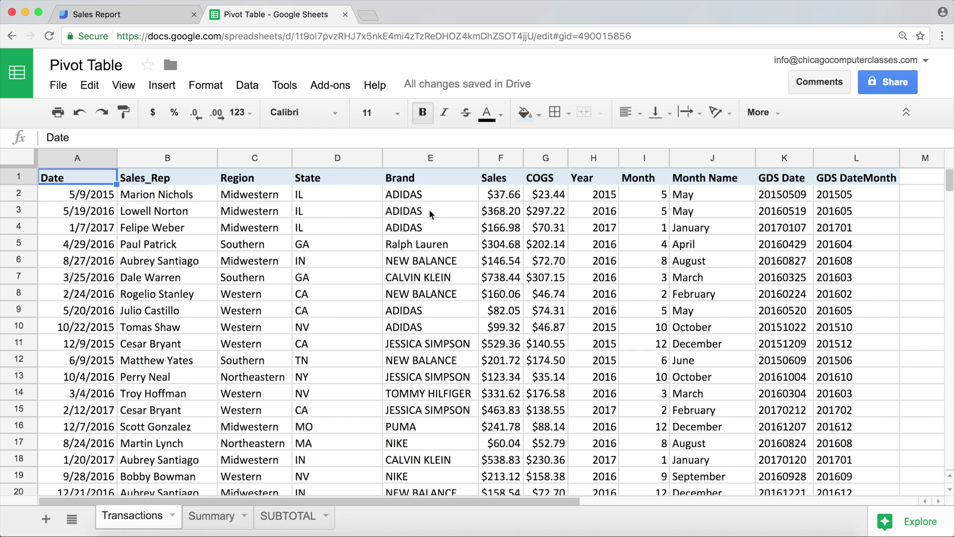
{"action": "left_click", "coordinate": [143, 19]}
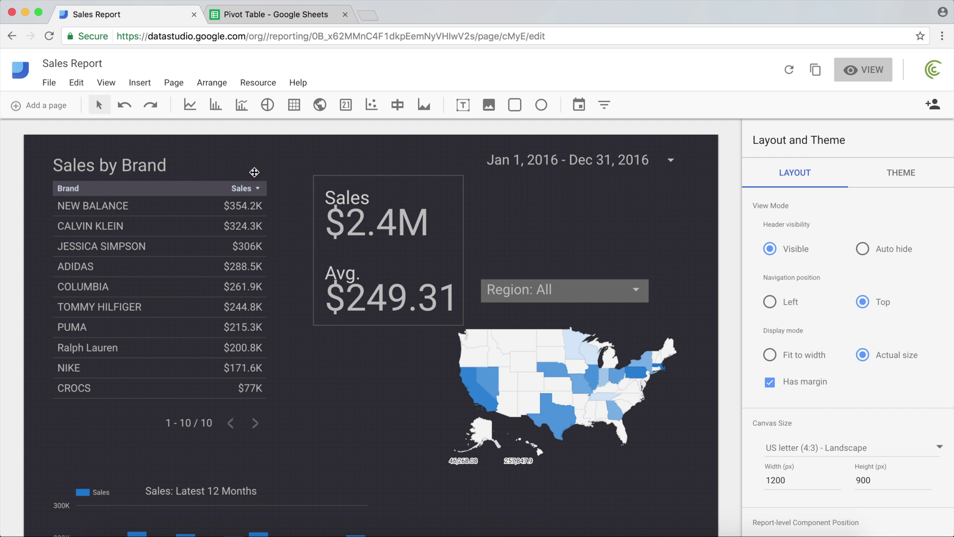
Refresh the Sales Report's data with View > Refresh data.
{"action": "left_click", "coordinate": [76, 84]}
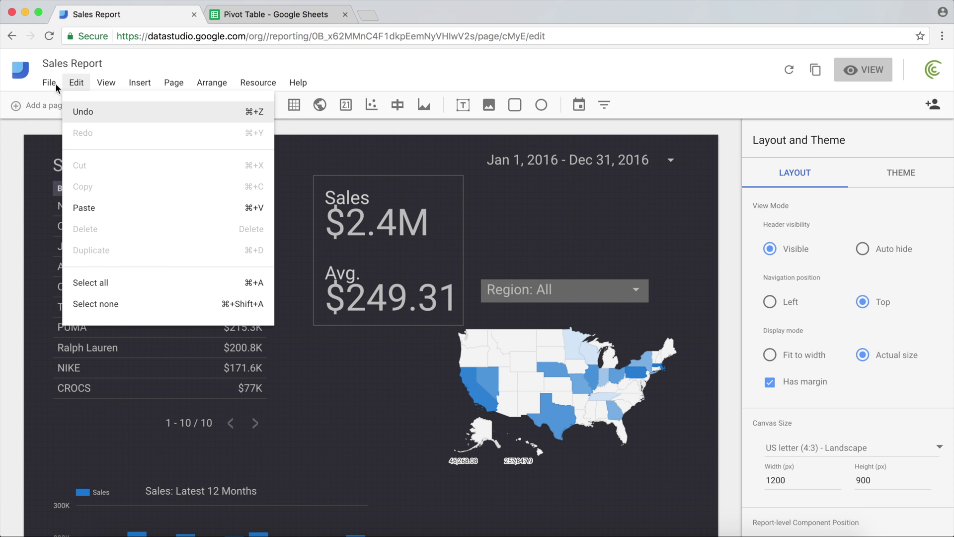
{"action": "left_click", "coordinate": [43, 84]}
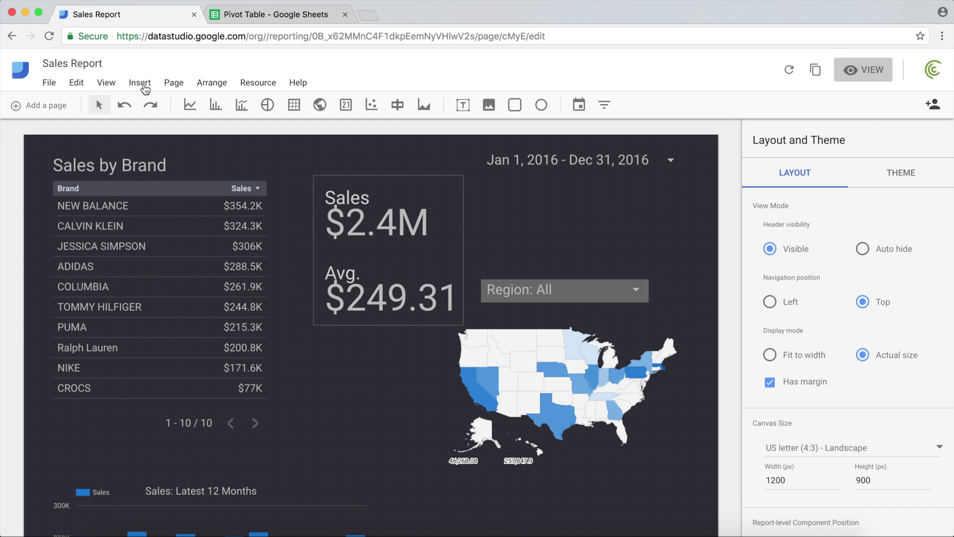
{"action": "left_click", "coordinate": [259, 84]}
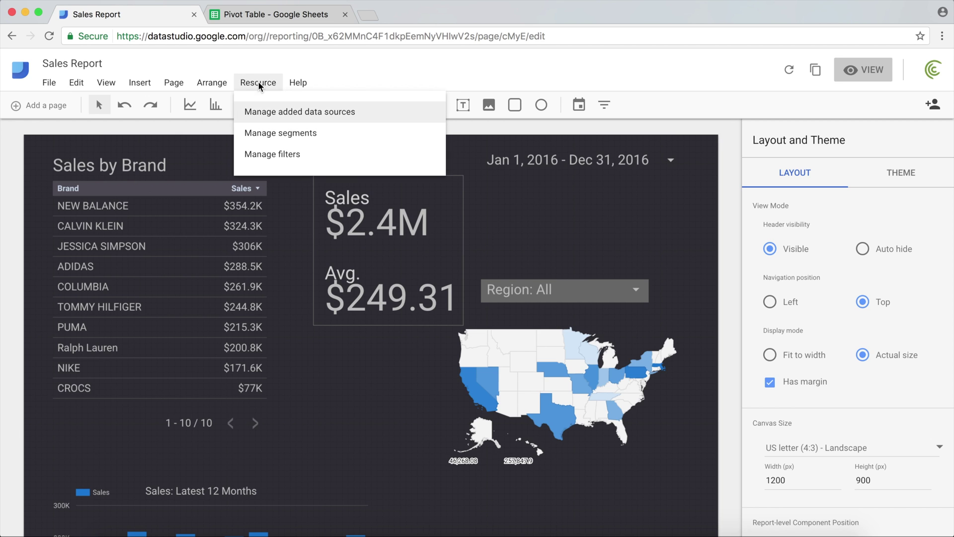
{"action": "mouse_move", "coordinate": [49, 83]}
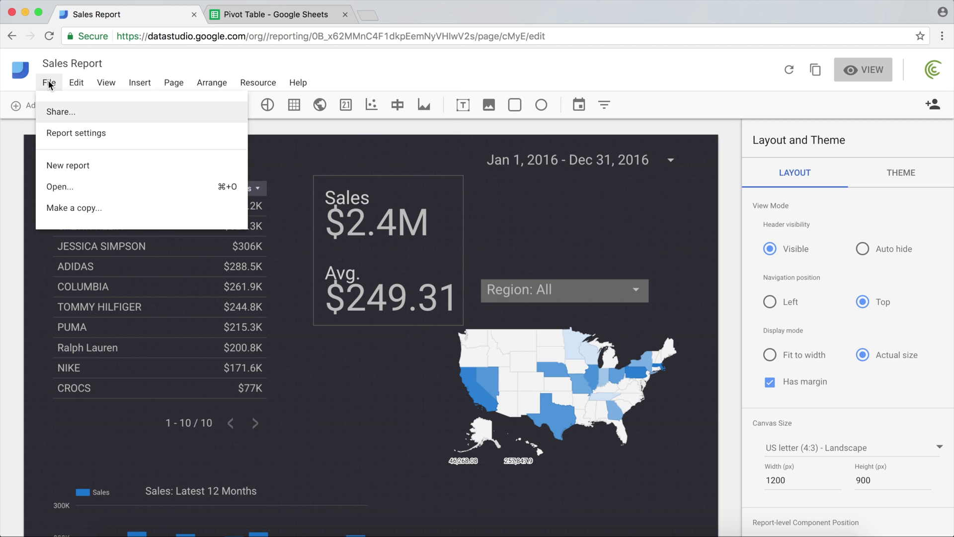
{"action": "left_click", "coordinate": [78, 84]}
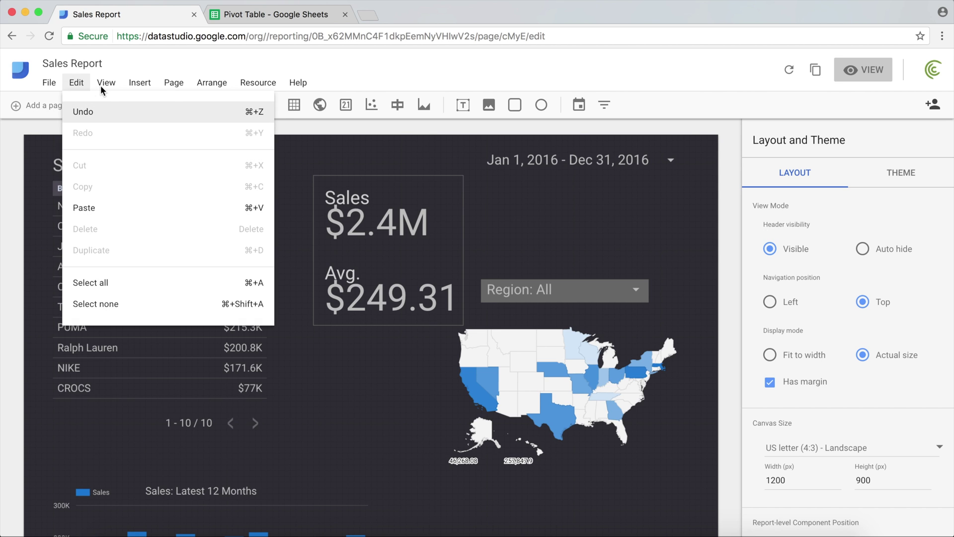
{"action": "left_click", "coordinate": [101, 85]}
{"action": "left_click", "coordinate": [101, 86]}
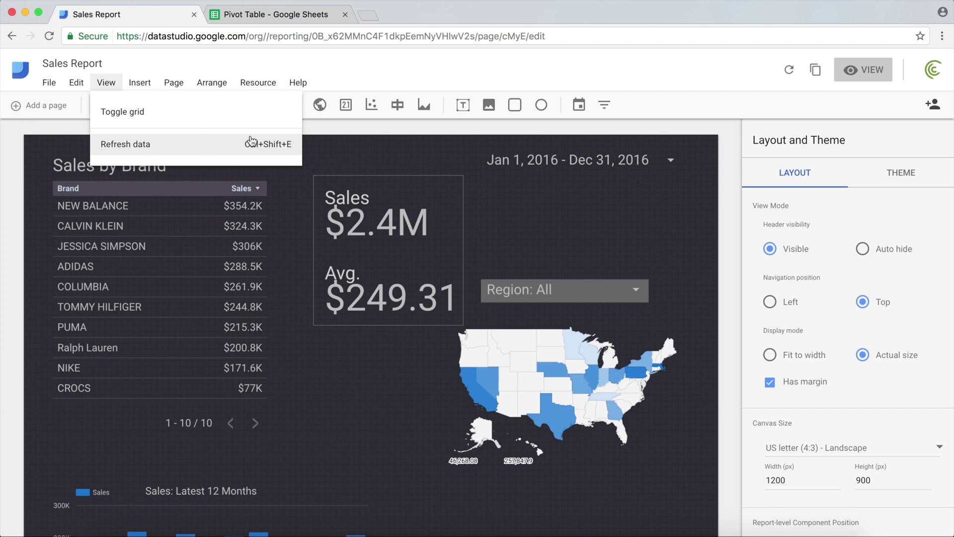
{"action": "left_click", "coordinate": [275, 151]}
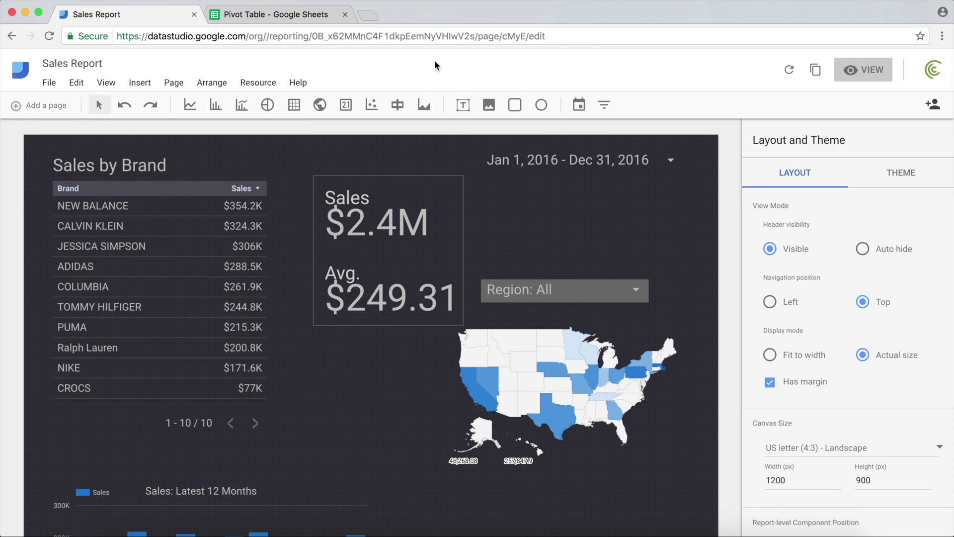